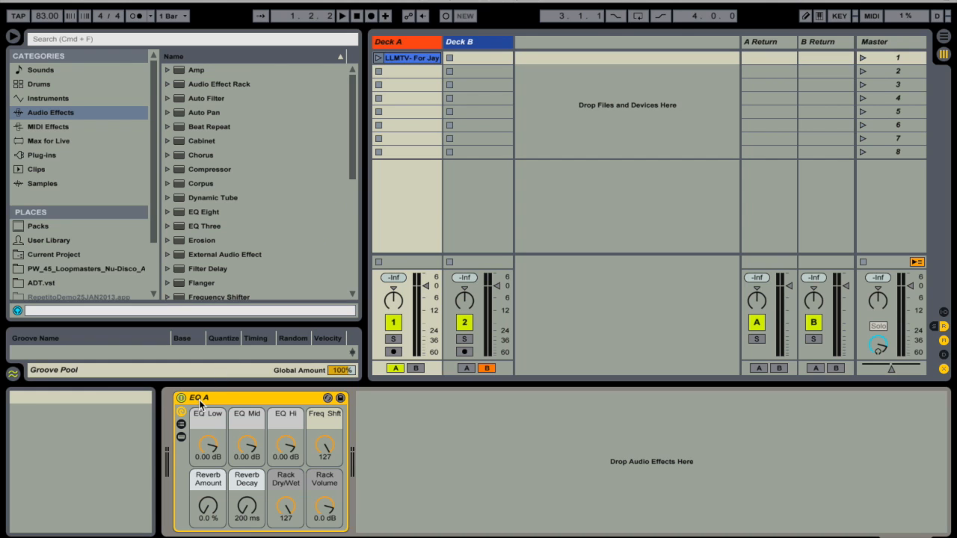
Step: Inspect the effect racks on Deck B and Deck A, selecting the EQ A rack
{"action": "left_click", "coordinate": [478, 47]}
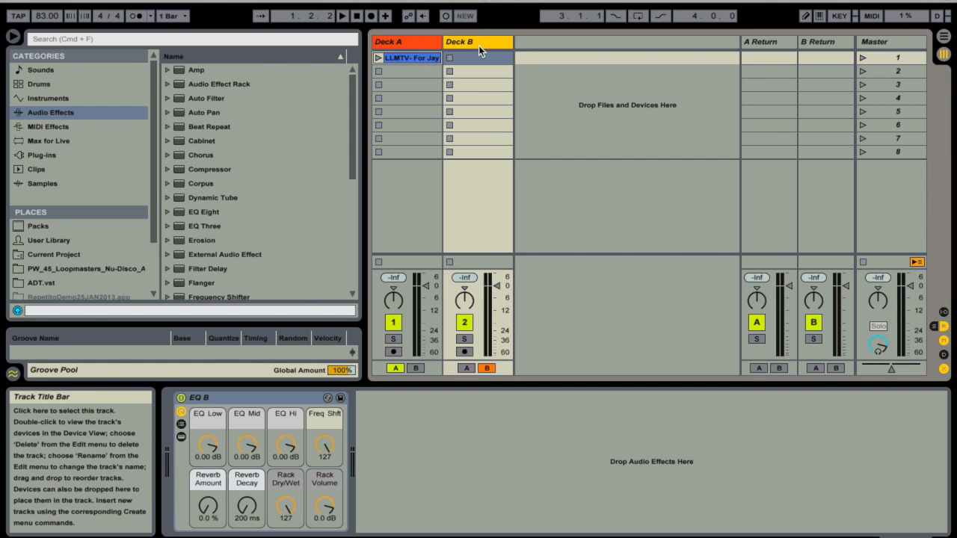
{"action": "left_click", "coordinate": [420, 51]}
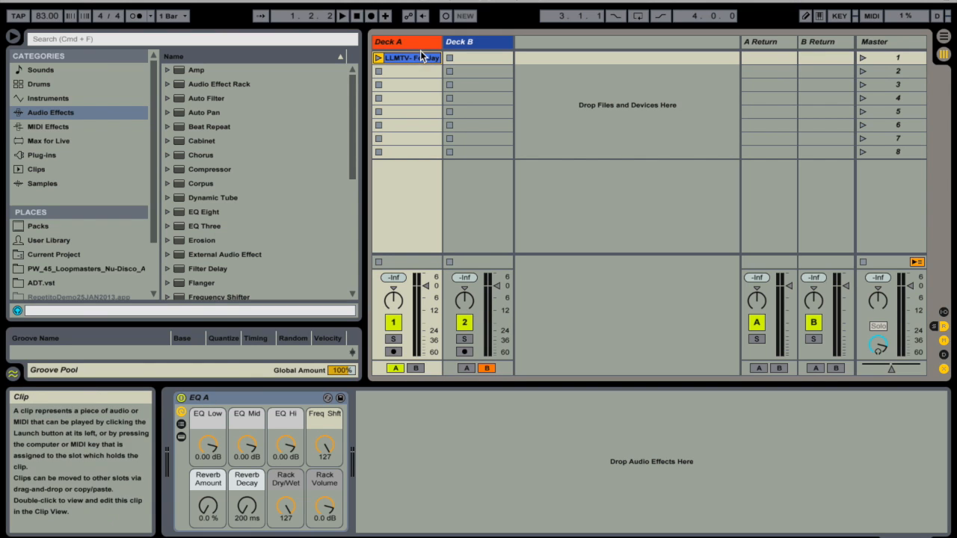
{"action": "left_click", "coordinate": [203, 398]}
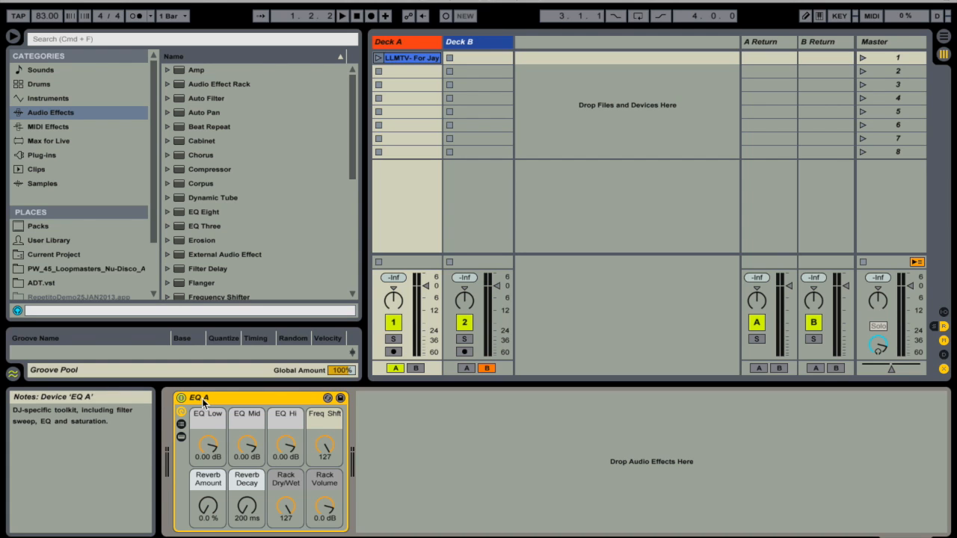
Step: Open the Deck A clip's sample view and enlarge its waveform area, with the info view and browser hidden
{"action": "left_click", "coordinate": [419, 59]}
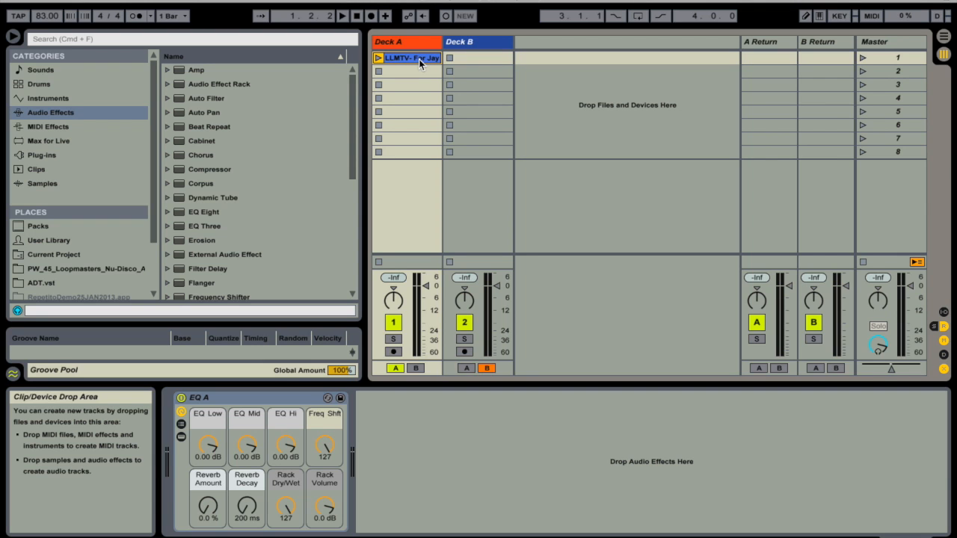
{"action": "double_click", "coordinate": [418, 59]}
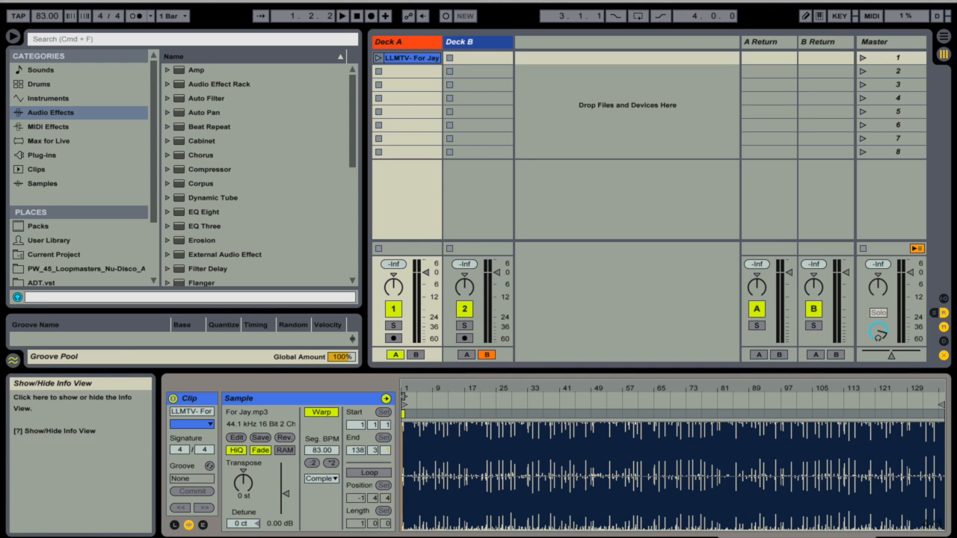
{"action": "left_click", "coordinate": [13, 535]}
{"action": "left_click", "coordinate": [13, 36]}
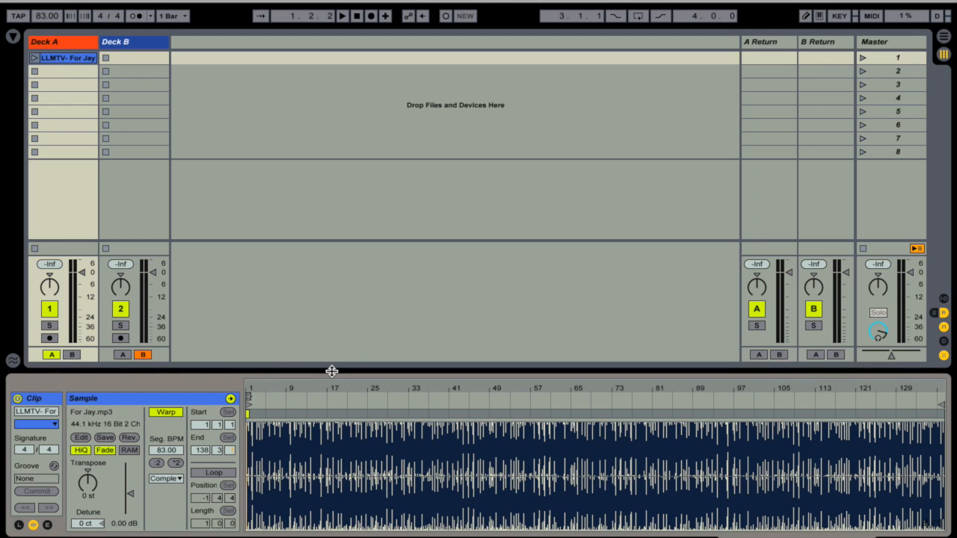
{"action": "left_click_drag", "start_coordinate": [332, 371], "coordinate": [351, 192]}
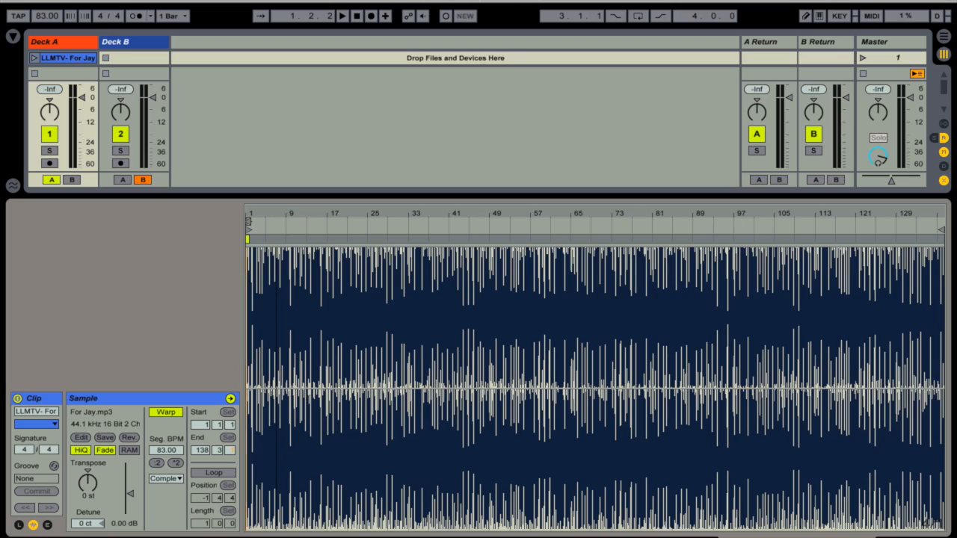
Step: Examine the clip's waveform up close at bar 1, including the start marker and the transients of the first beats
{"action": "left_click_drag", "start_coordinate": [278, 213], "coordinate": [302, 263]}
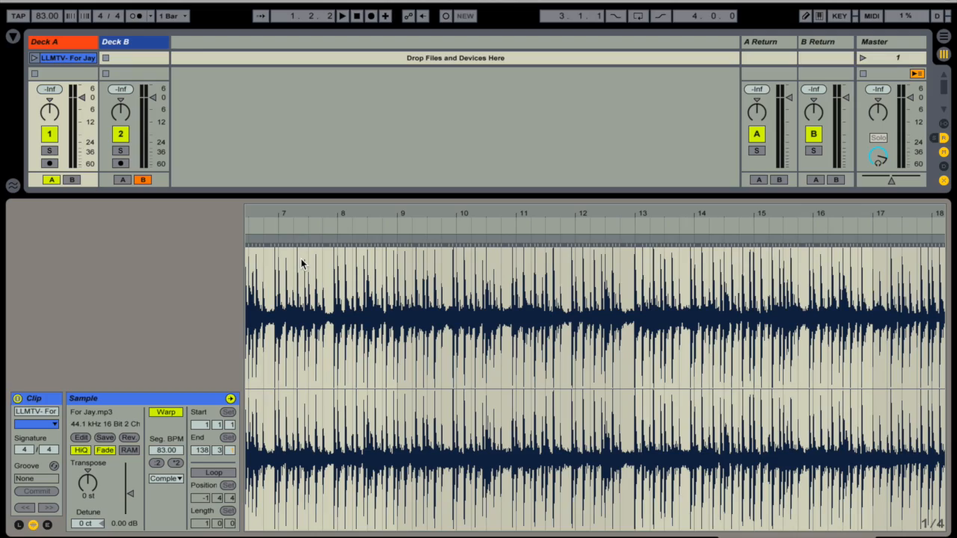
{"action": "left_click", "coordinate": [289, 216]}
{"action": "left_click_drag", "start_coordinate": [289, 216], "coordinate": [289, 162]}
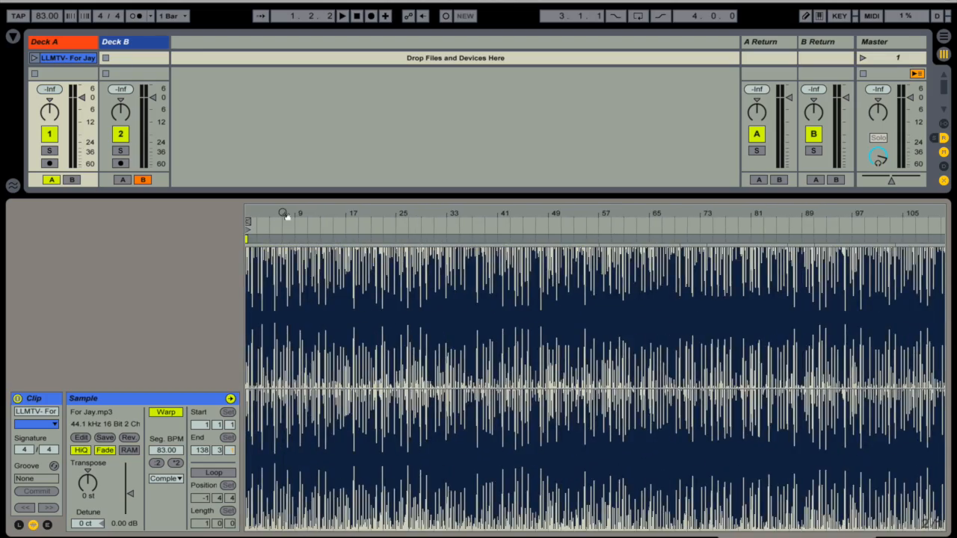
{"action": "left_click_drag", "start_coordinate": [262, 213], "coordinate": [262, 250]}
{"action": "scroll", "coordinate": [294, 282], "scroll_direction": "left", "scroll_amount": 5}
{"action": "left_click_drag", "start_coordinate": [288, 215], "coordinate": [309, 234]}
{"action": "scroll", "coordinate": [321, 279], "scroll_direction": "left", "scroll_amount": 2}
{"action": "scroll", "coordinate": [327, 256], "scroll_direction": "left", "scroll_amount": 3}
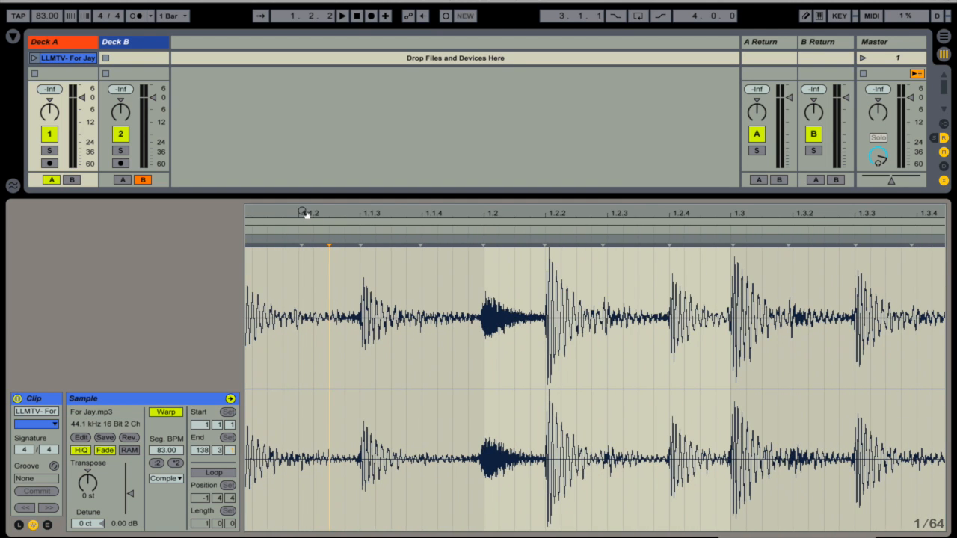
{"action": "scroll", "coordinate": [319, 261], "scroll_direction": "left", "scroll_amount": 3}
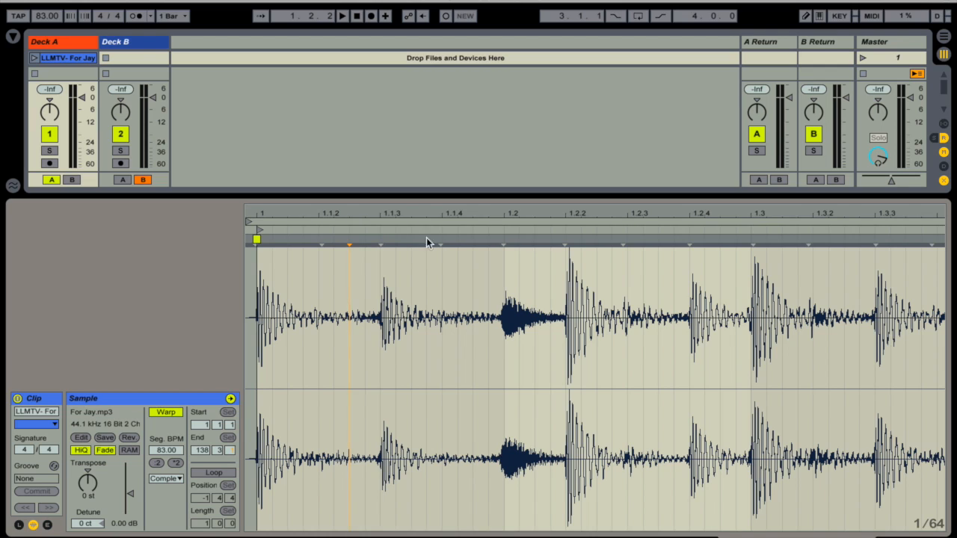
Step: Try adding a warp marker at the 1.1.2 transient and moving it toward 1.1.3, and undo both changes
{"action": "double_click", "coordinate": [321, 240]}
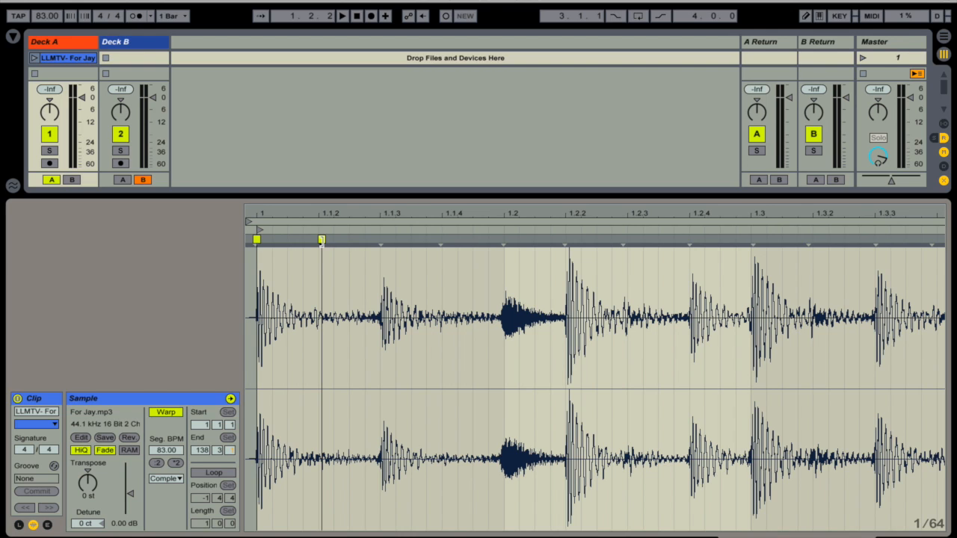
{"action": "mouse_move", "coordinate": [321, 240]}
{"action": "left_mouse_down"}
{"action": "mouse_move", "coordinate": [412, 240]}
{"action": "mouse_move", "coordinate": [377, 241]}
{"action": "left_mouse_up"}
{"action": "key", "text": "super+z"}
{"action": "key", "text": "super+z"}
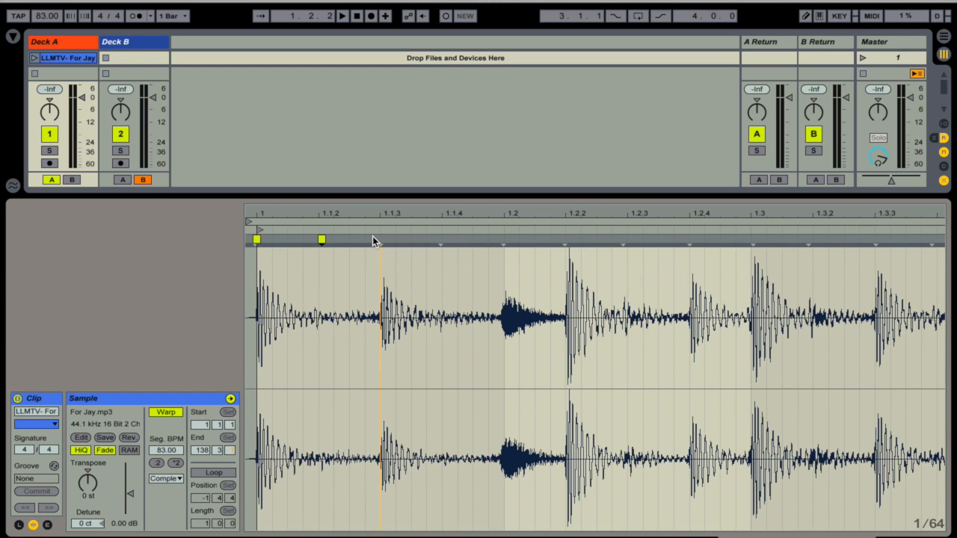
{"action": "left_click", "coordinate": [375, 241]}
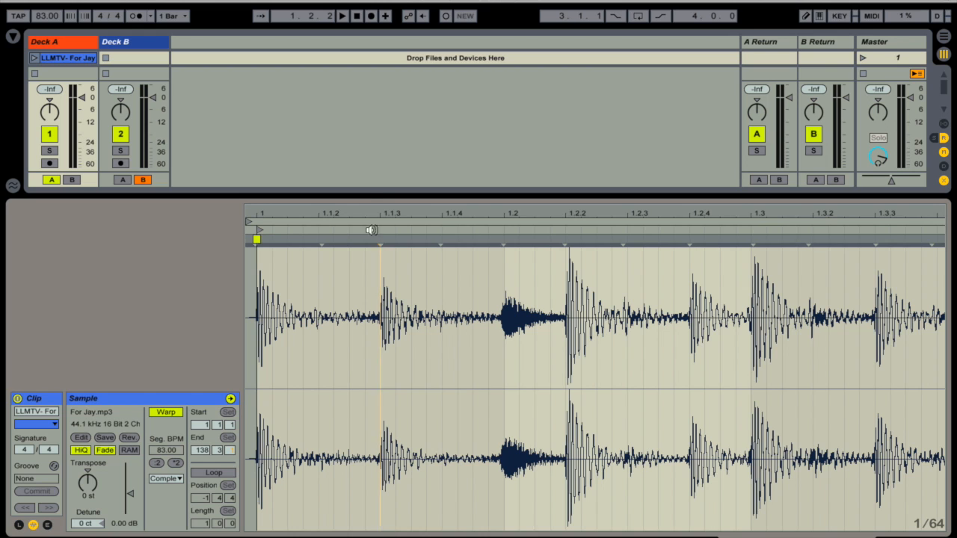
Step: Play the Deck A clip with its whole waveform in view to hear it at the project tempo, and stop playback
{"action": "left_click_drag", "start_coordinate": [371, 206], "coordinate": [371, 59]}
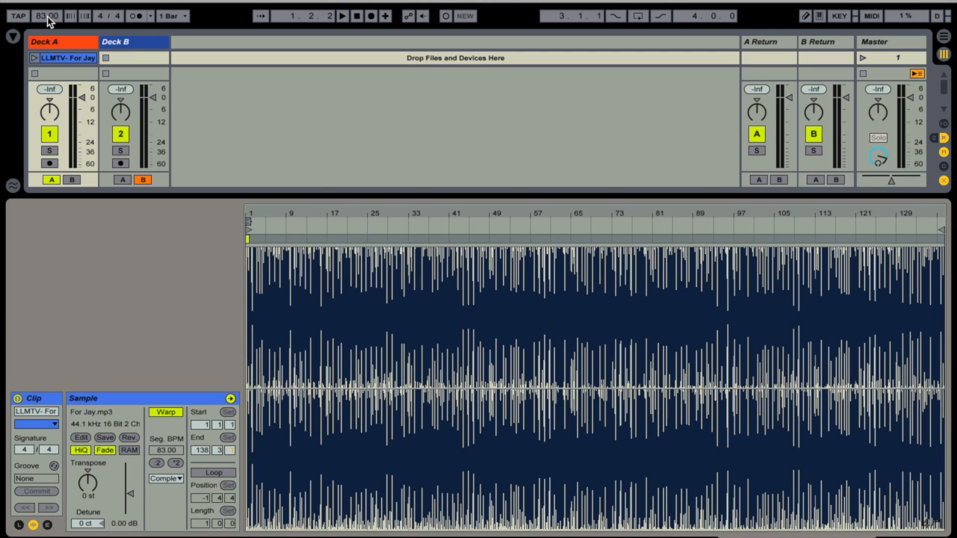
{"action": "left_click", "coordinate": [33, 60]}
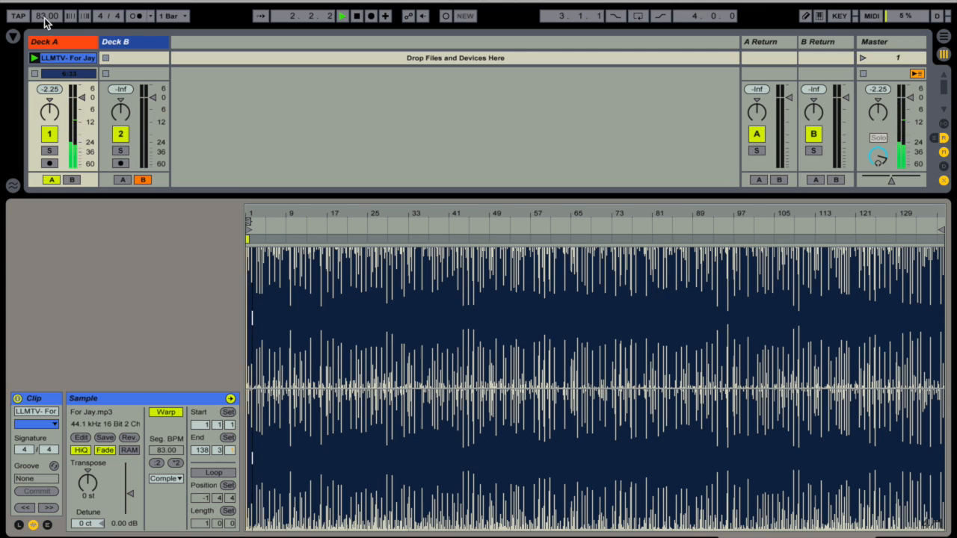
{"action": "mouse_move", "coordinate": [44, 18]}
{"action": "left_mouse_down"}
{"action": "mouse_move", "coordinate": [44, 0]}
{"action": "mouse_move", "coordinate": [44, 33]}
{"action": "mouse_move", "coordinate": [45, 18]}
{"action": "left_mouse_up"}
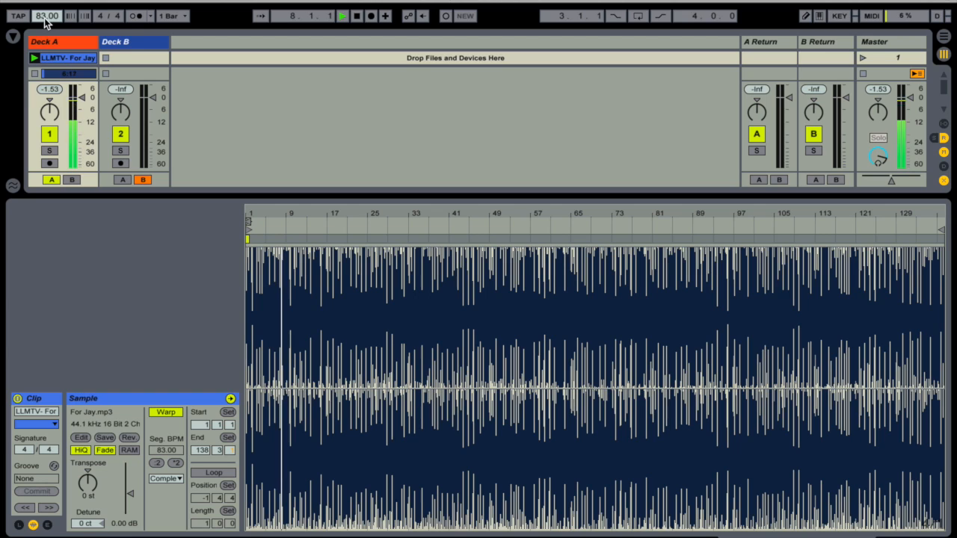
{"action": "key", "text": "space"}
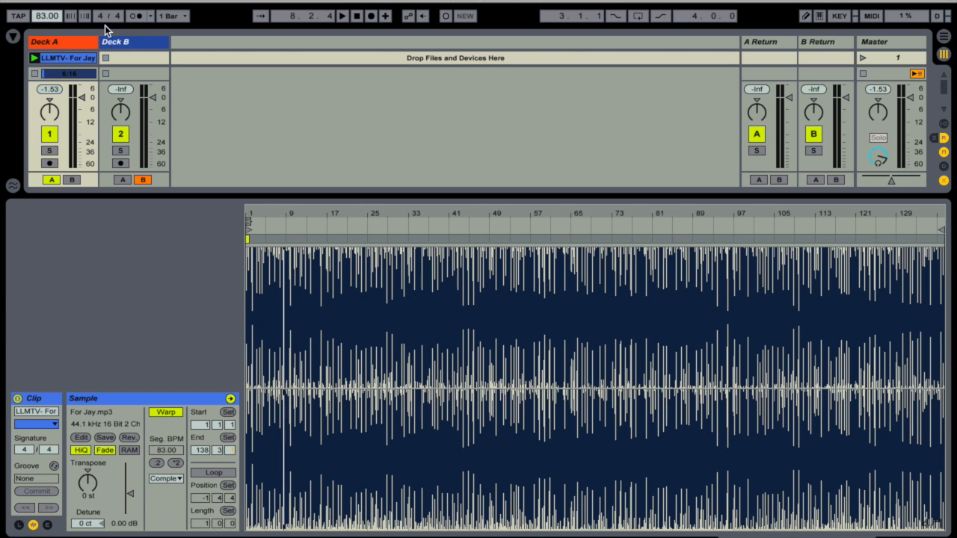
Step: Turn on the metronome and play the Deck A clip against it for several bars before stopping playback
{"action": "left_click", "coordinate": [136, 16]}
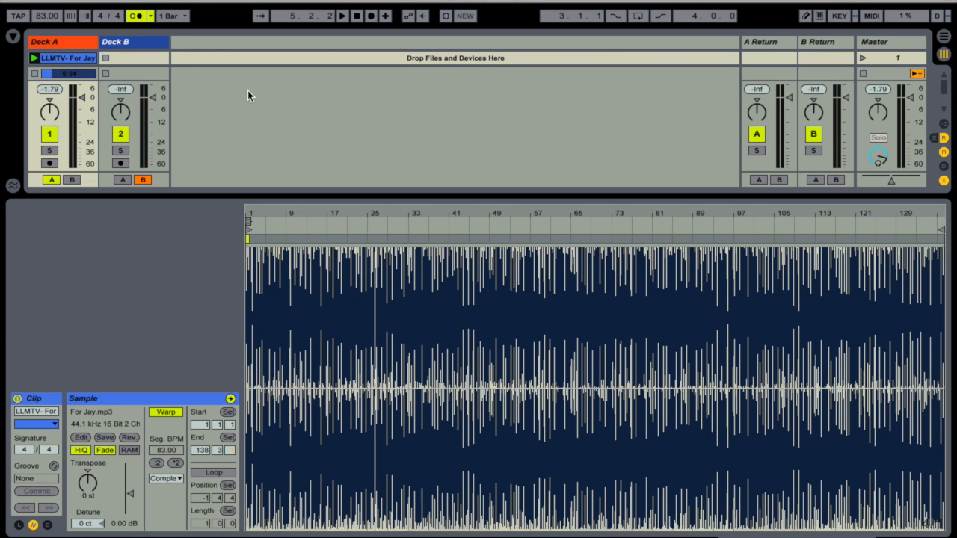
{"action": "key", "text": "space"}
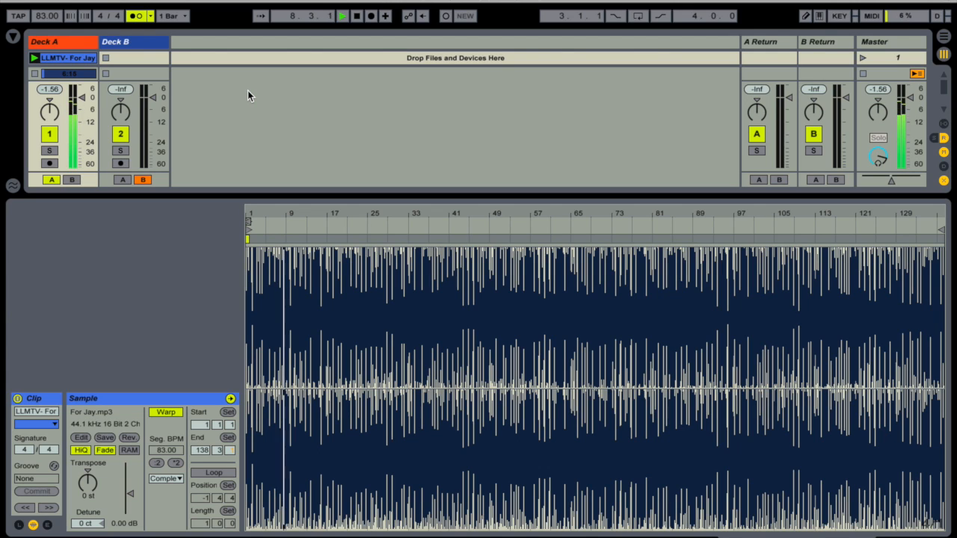
{"action": "key", "text": "space"}
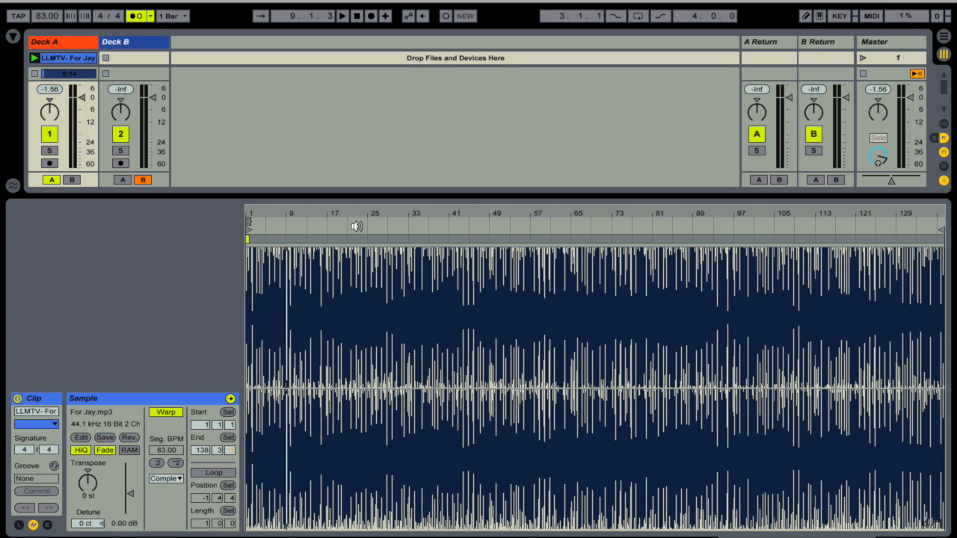
Step: Audition the clip against the metronome from about bar 9 and about bar 25 to check its timing, and stop playback
{"action": "left_click", "coordinate": [287, 224]}
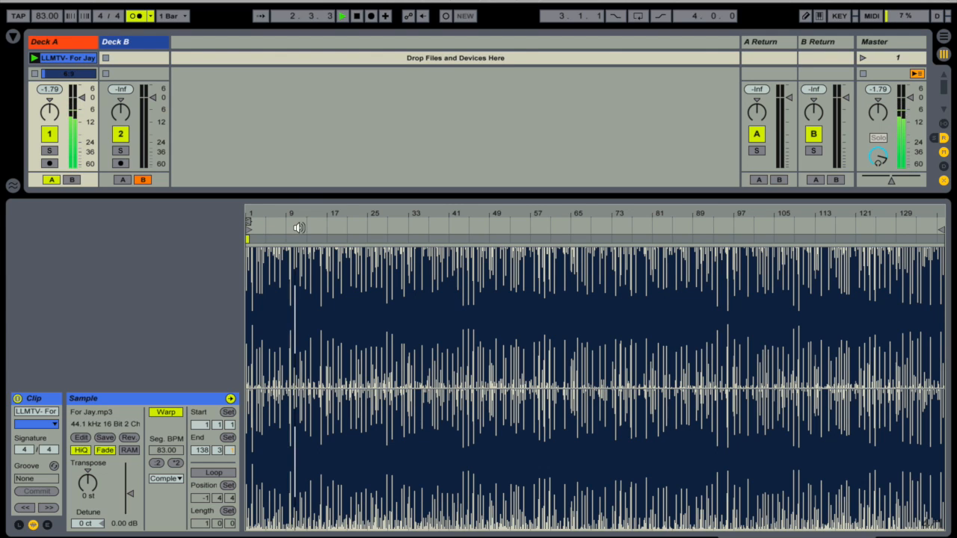
{"action": "left_click", "coordinate": [366, 224]}
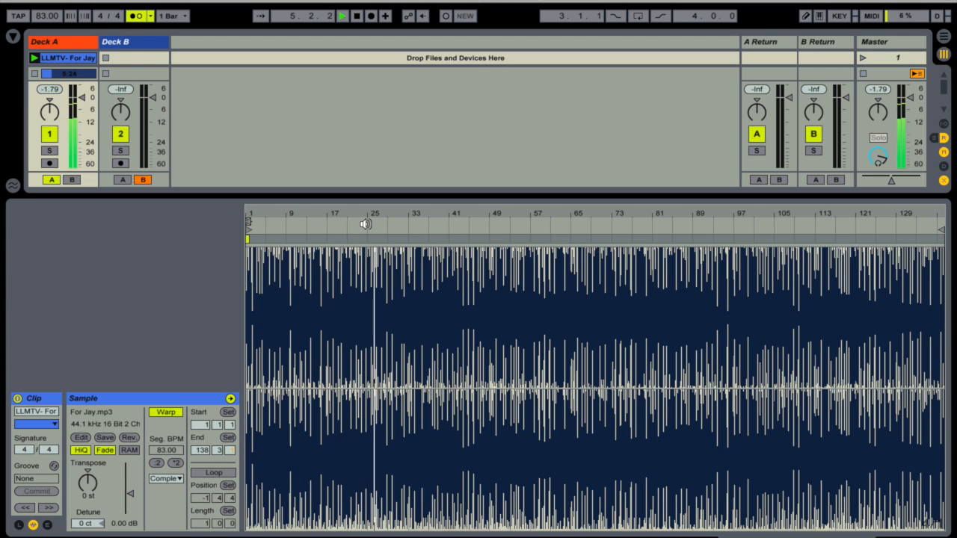
{"action": "key", "text": "space"}
{"action": "left_click", "coordinate": [287, 223]}
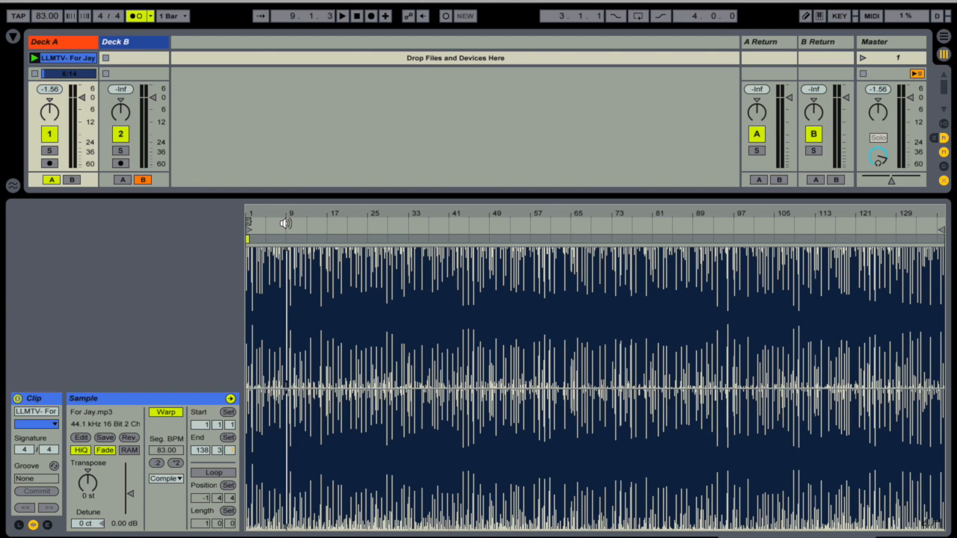